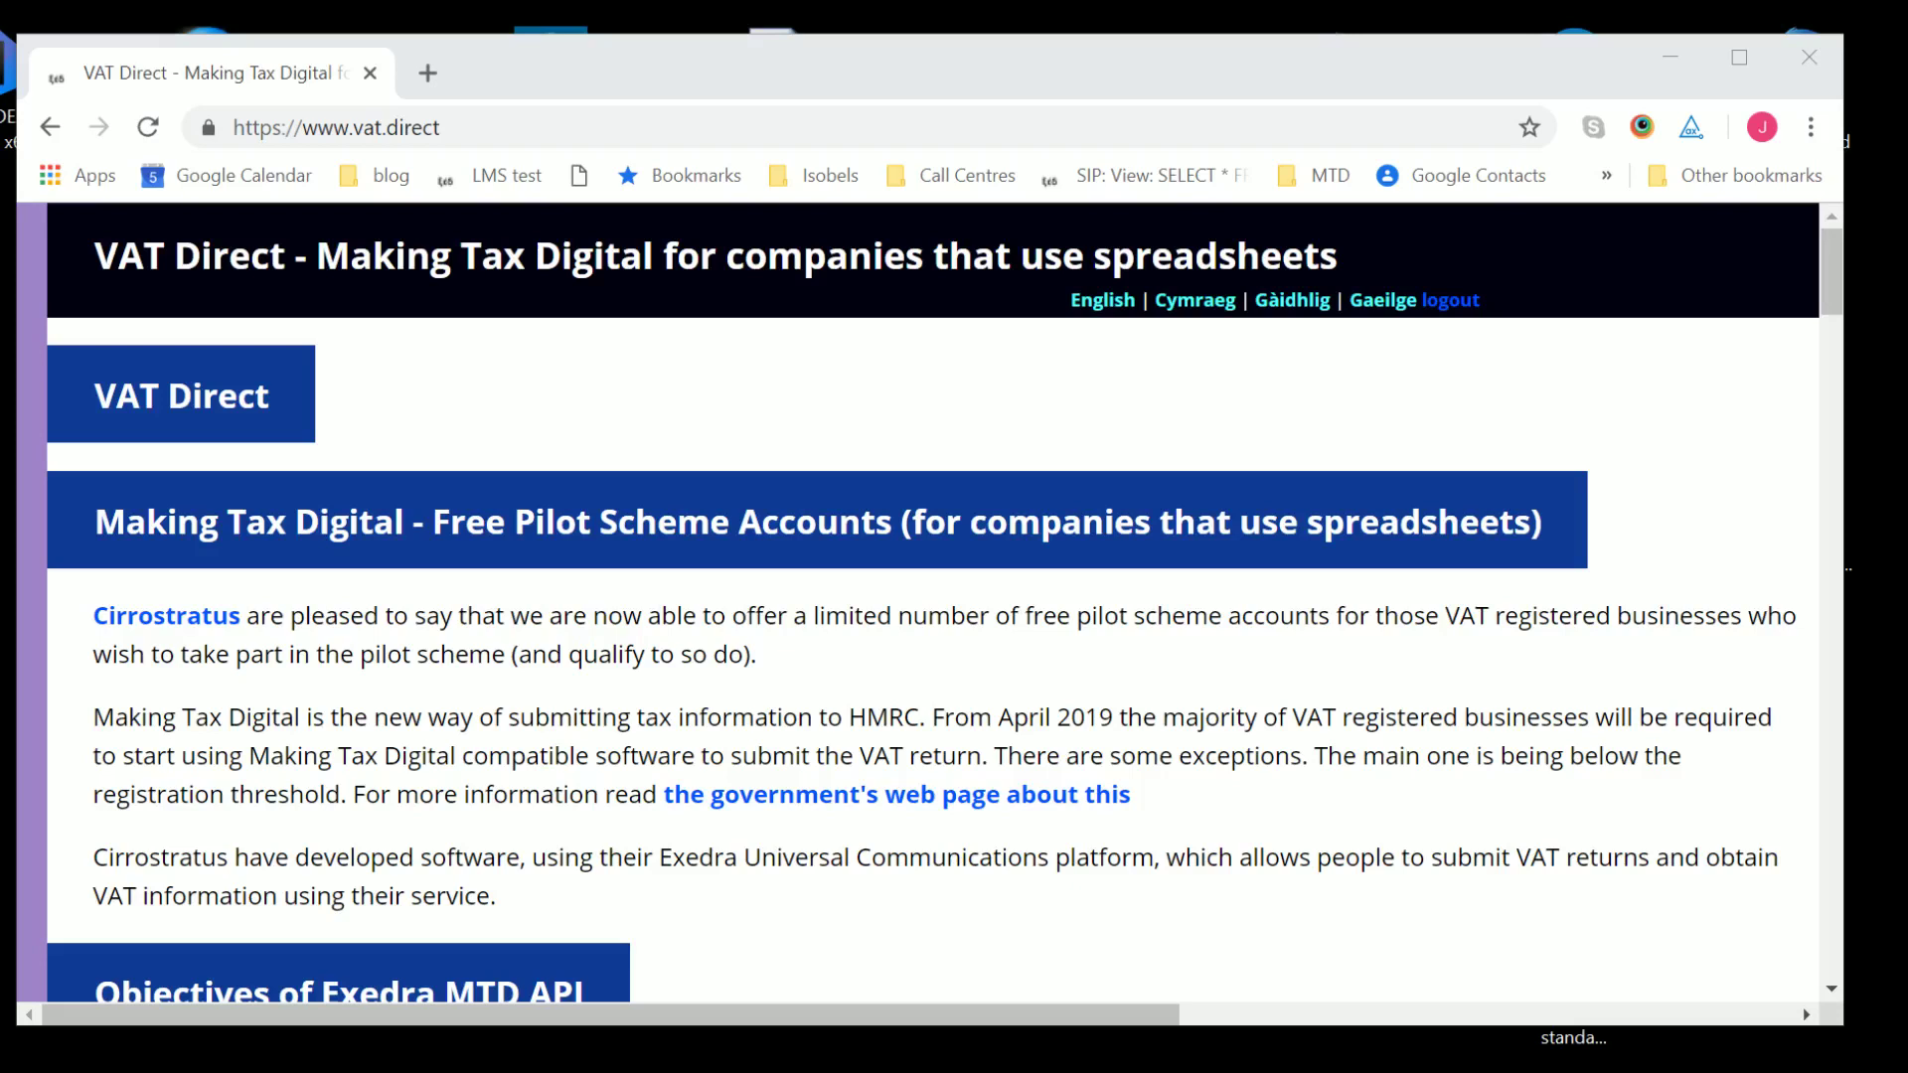
- Scroll the VAT Direct home page down to the 'How can I open an account?' heading
click(1826, 248)
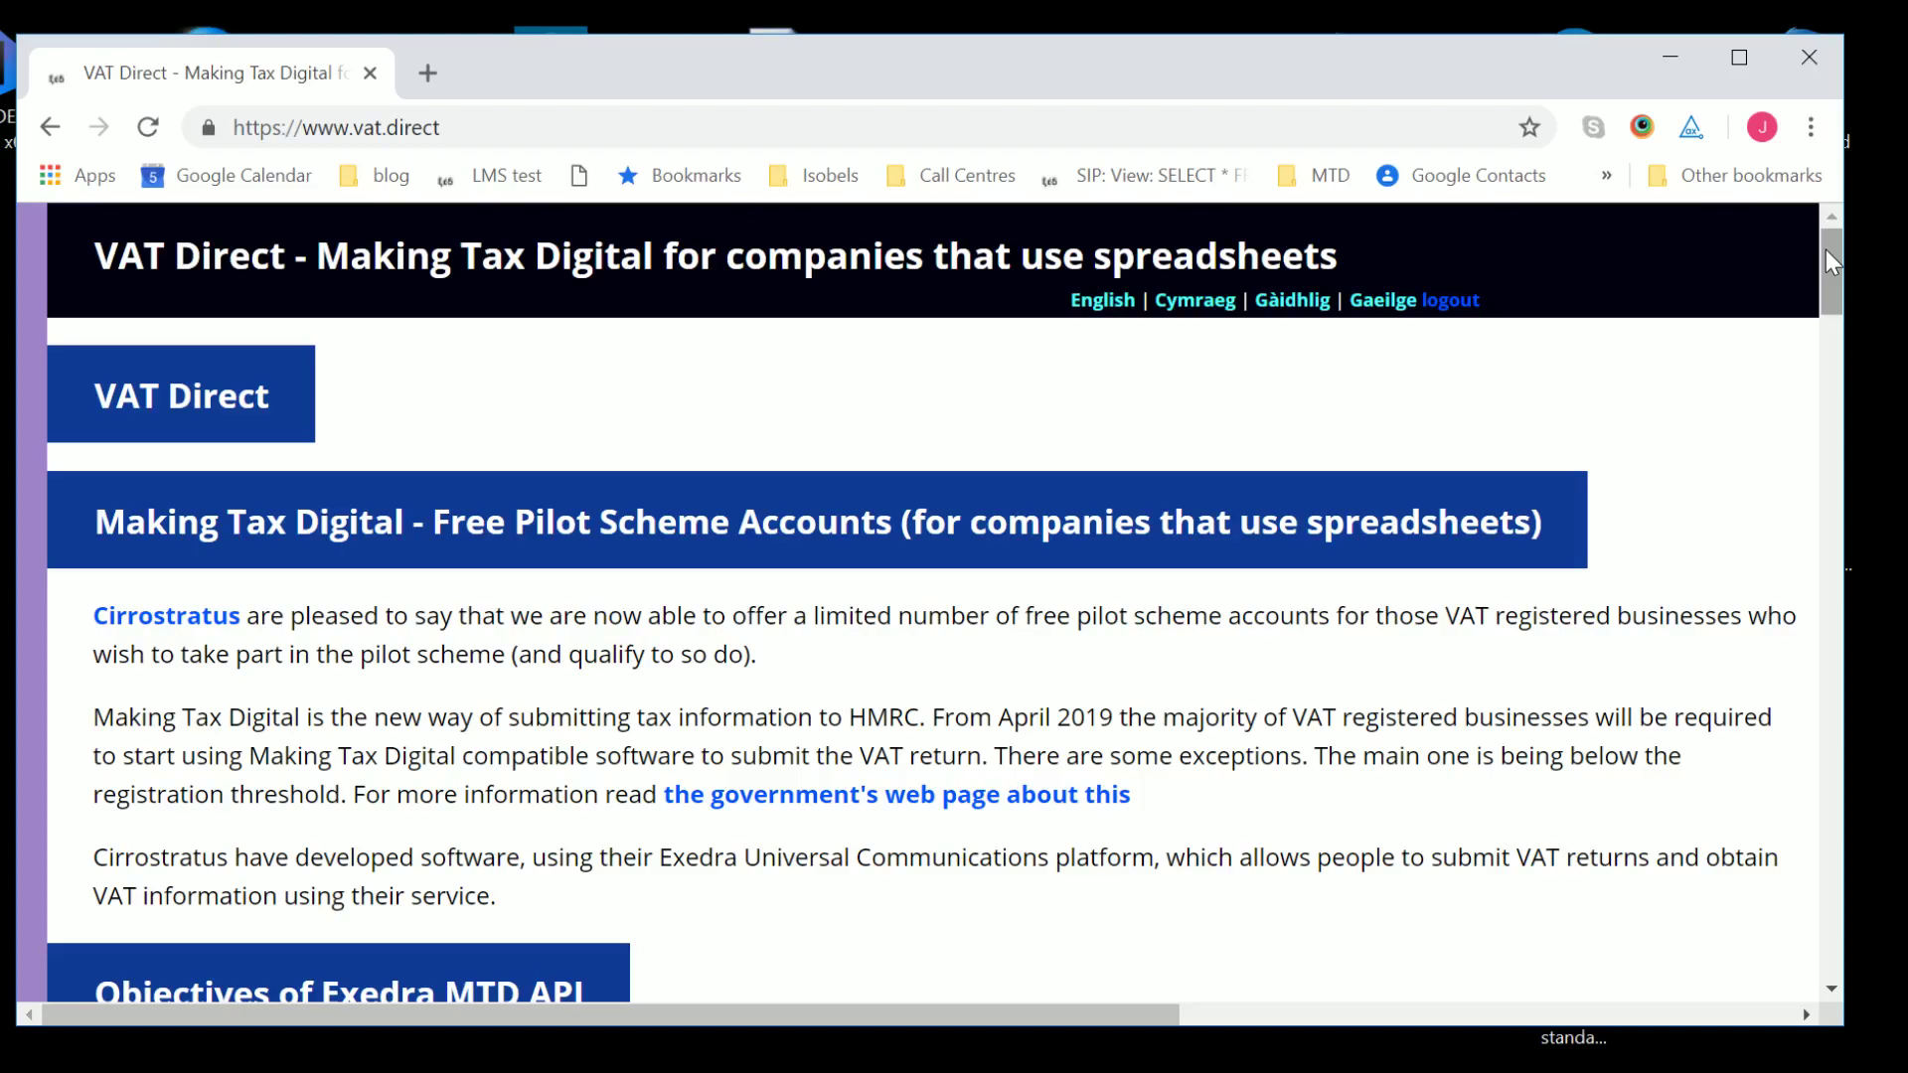
drag(1826, 249, 1838, 542)
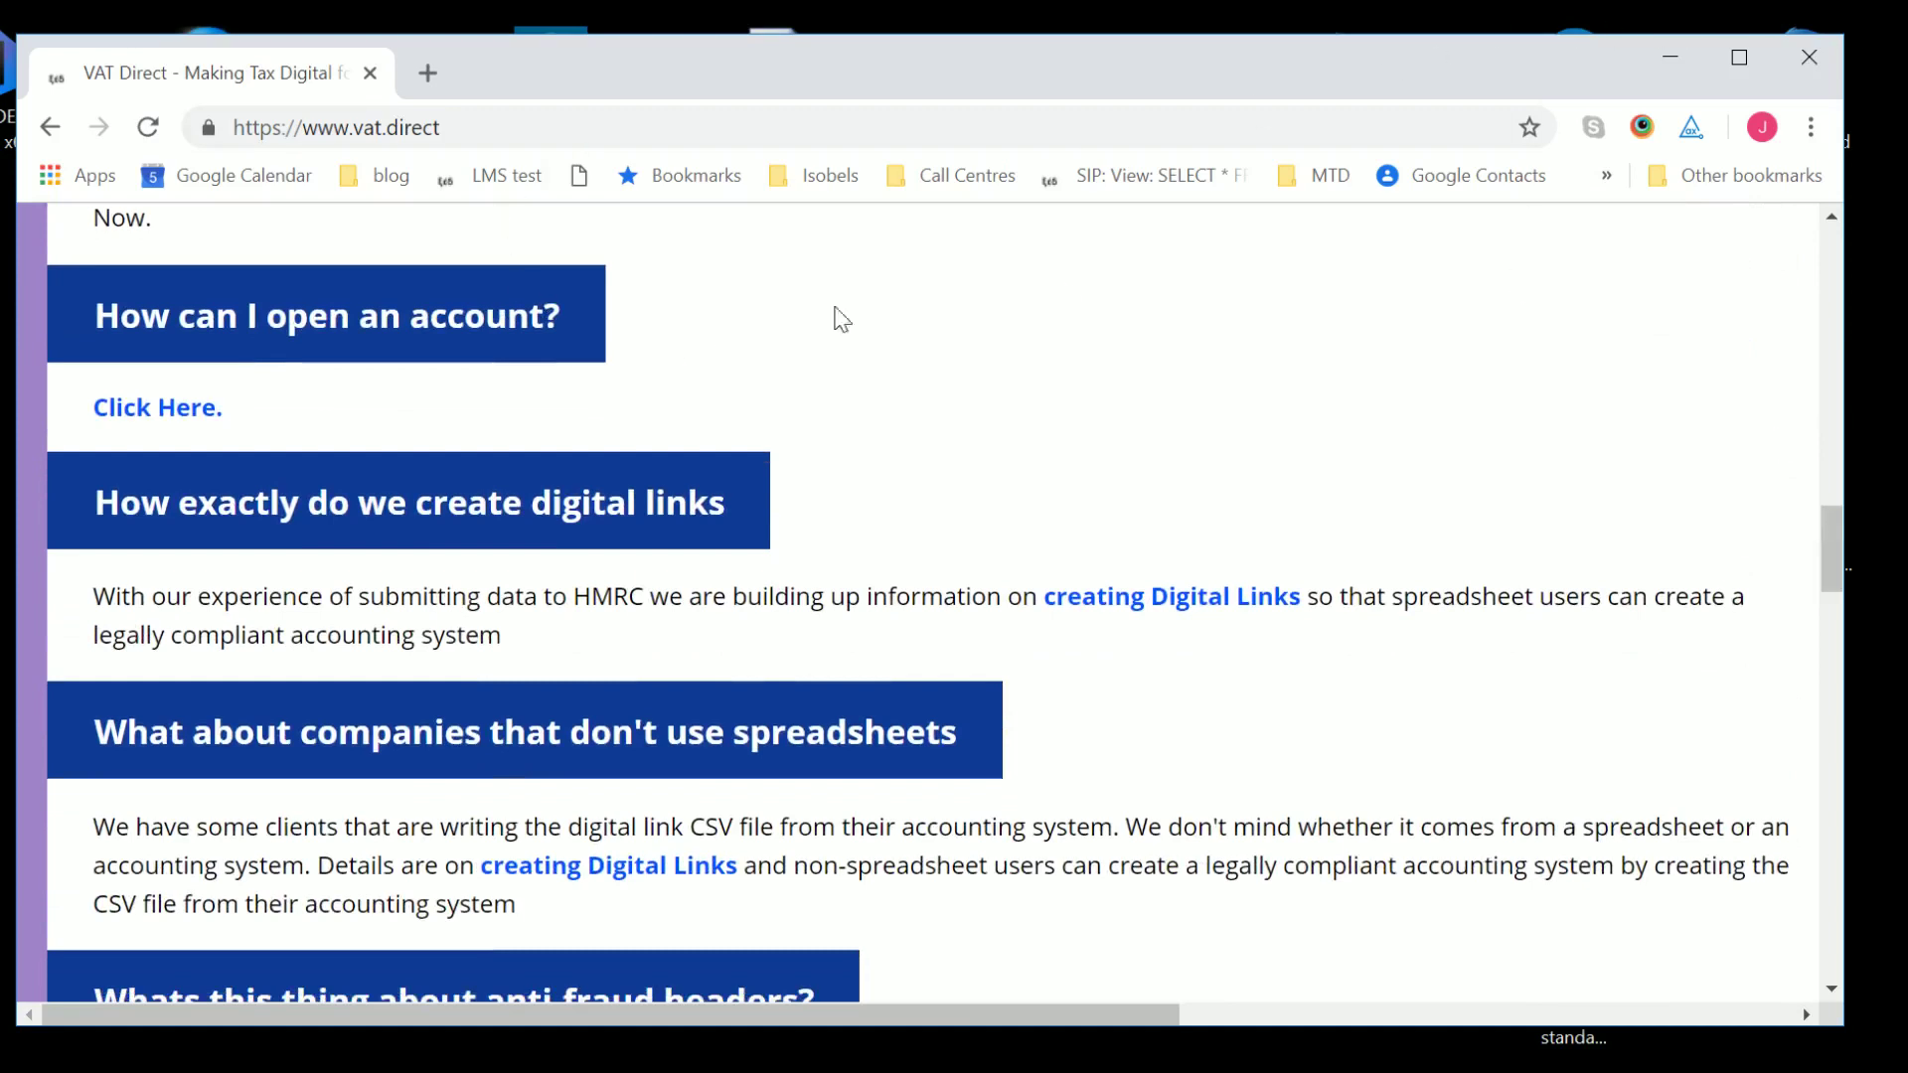
- Follow the 'Click Here.' sign-up link to reach the 'Create a new web service' form
click(104, 410)
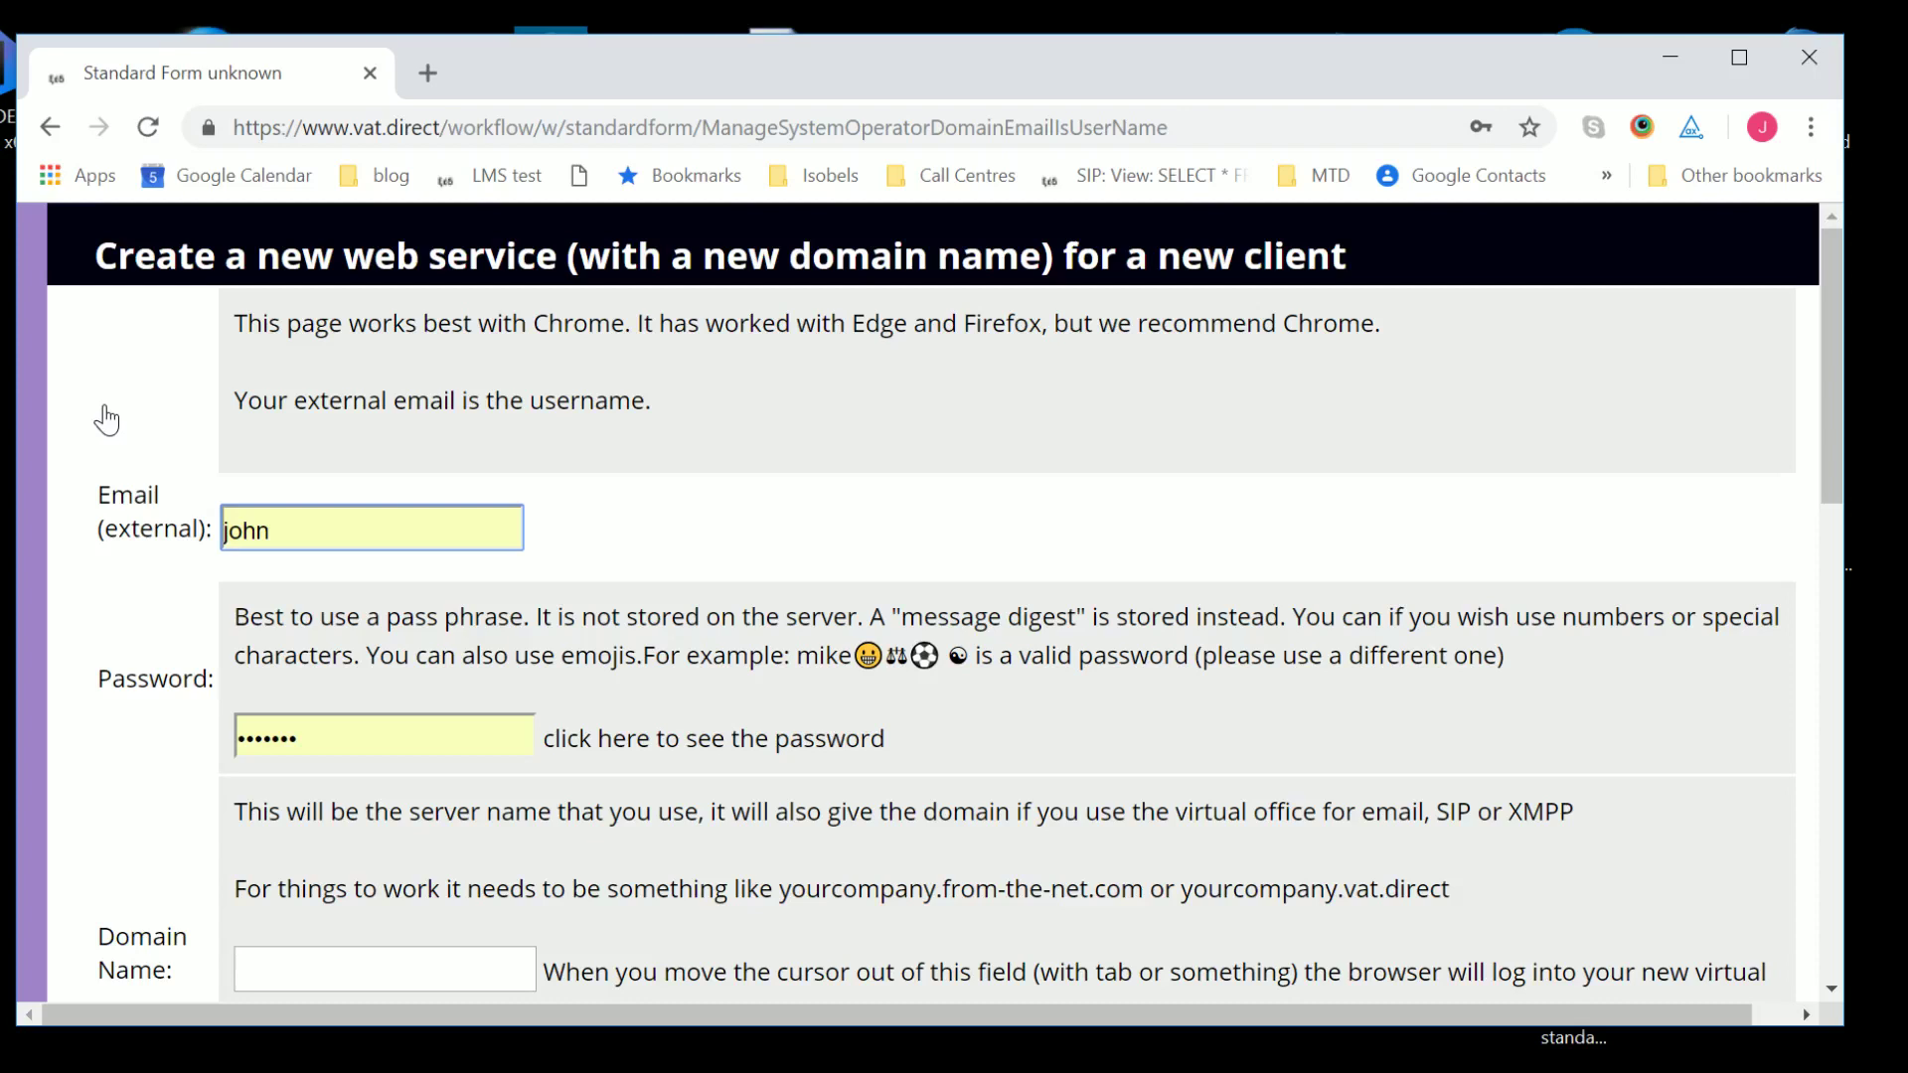
- Replace the autofilled email with the client's email address and enter a new pass phrase
key(BackSpace)
key(BackSpace)
key(BackSpace)
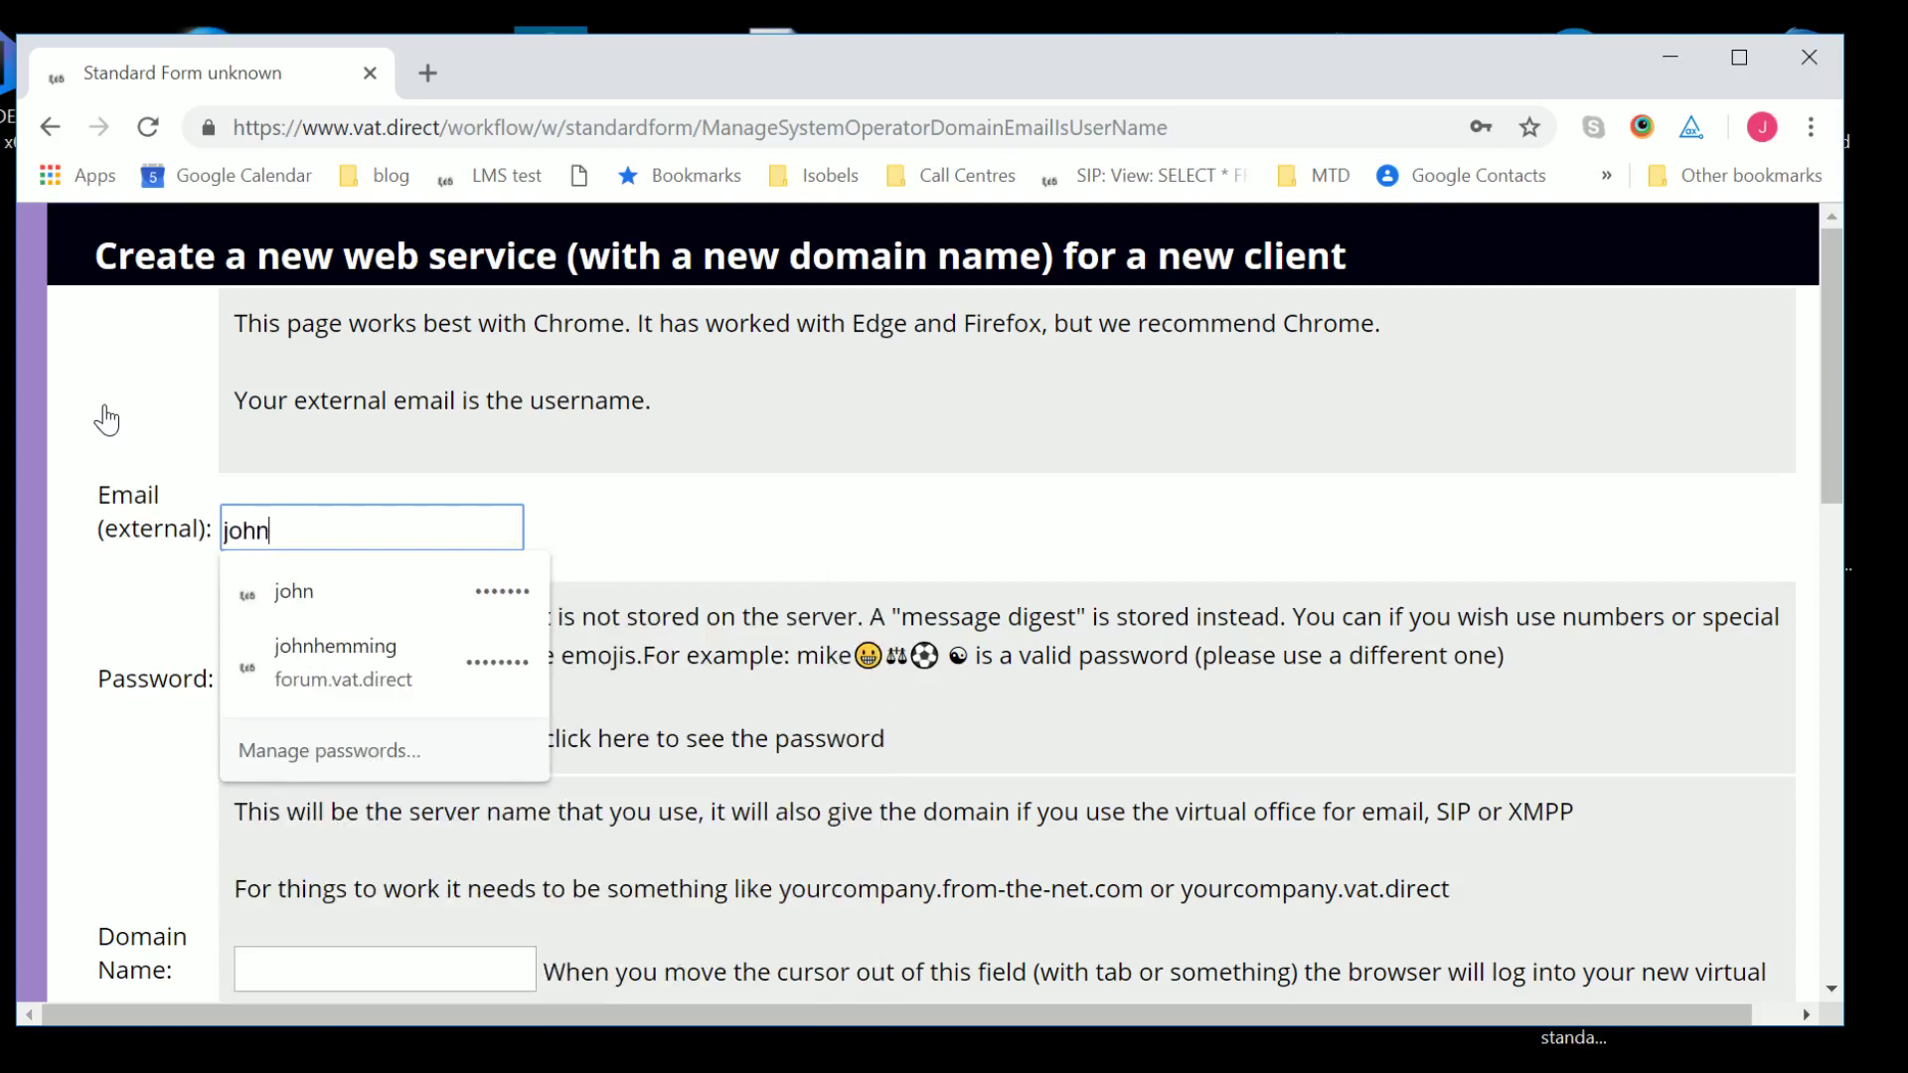
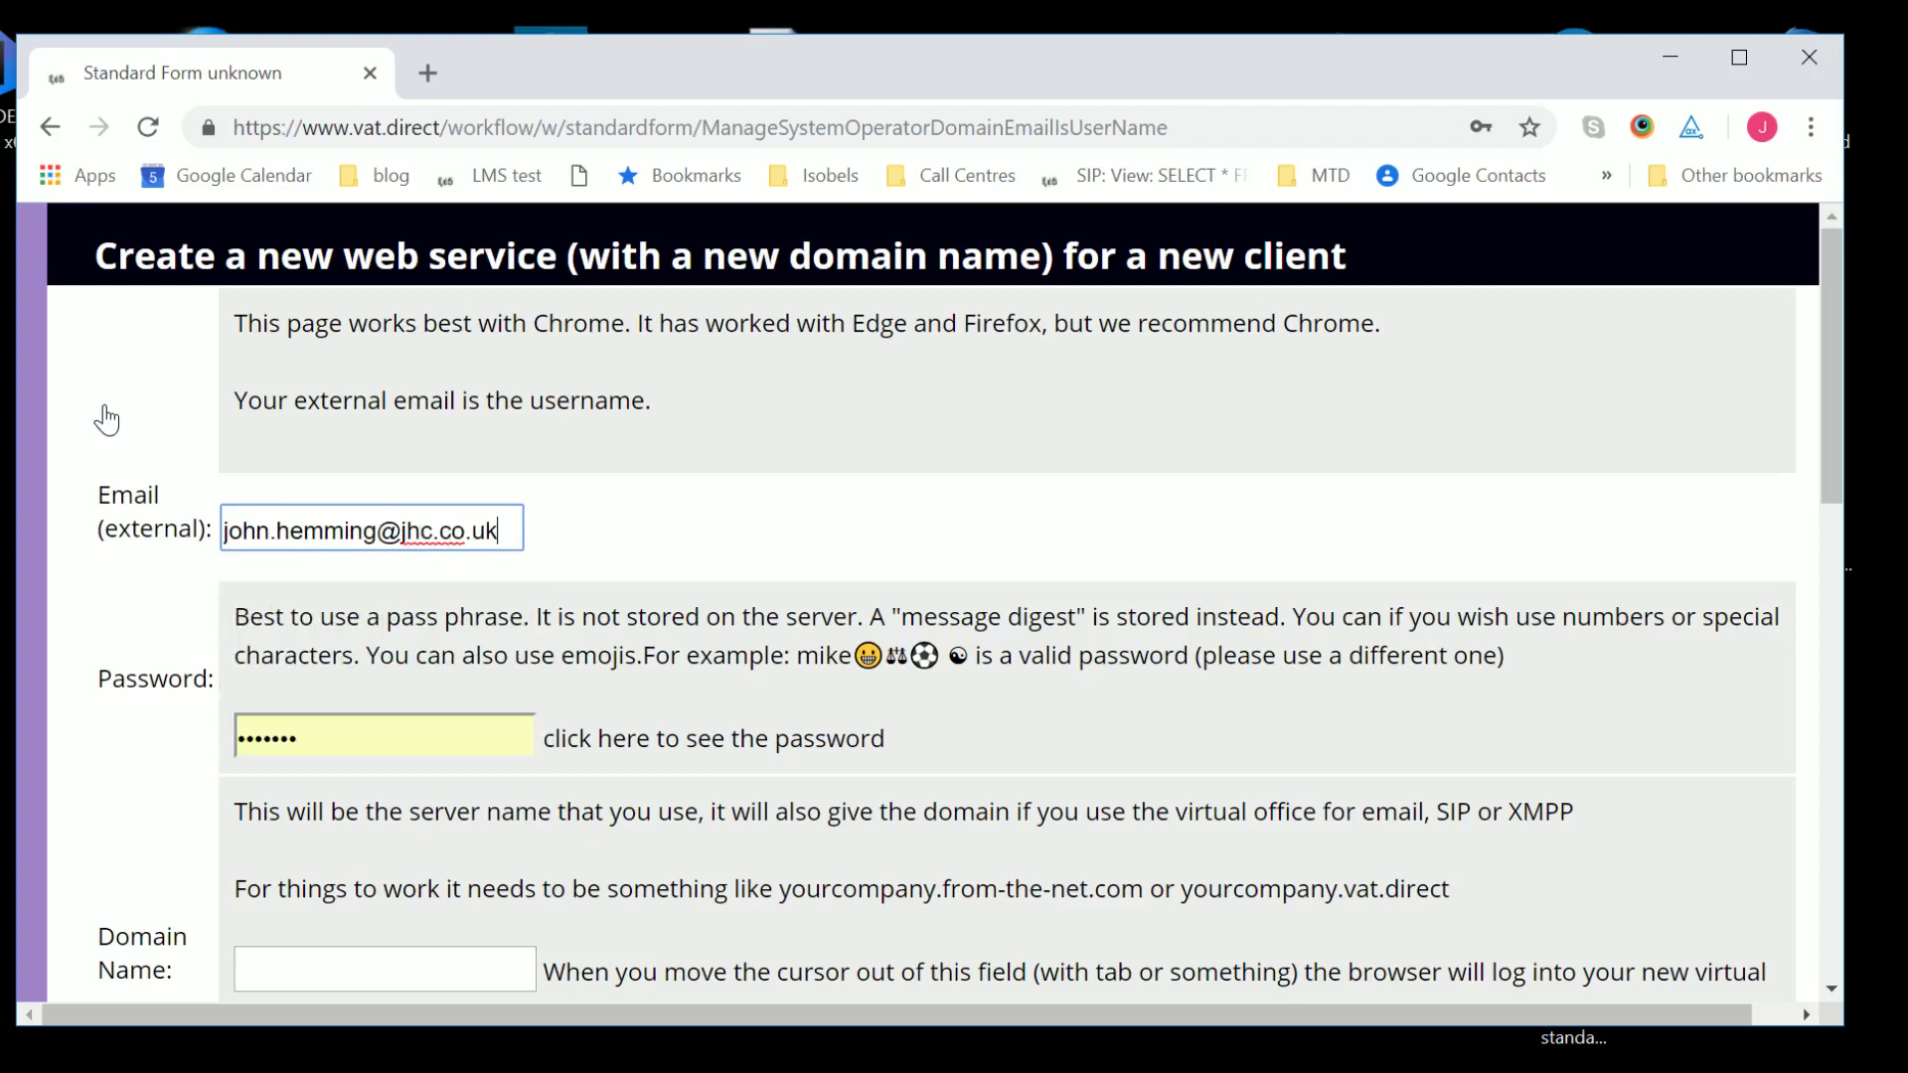
key(Tab)
text(••••••••••••••••••••)
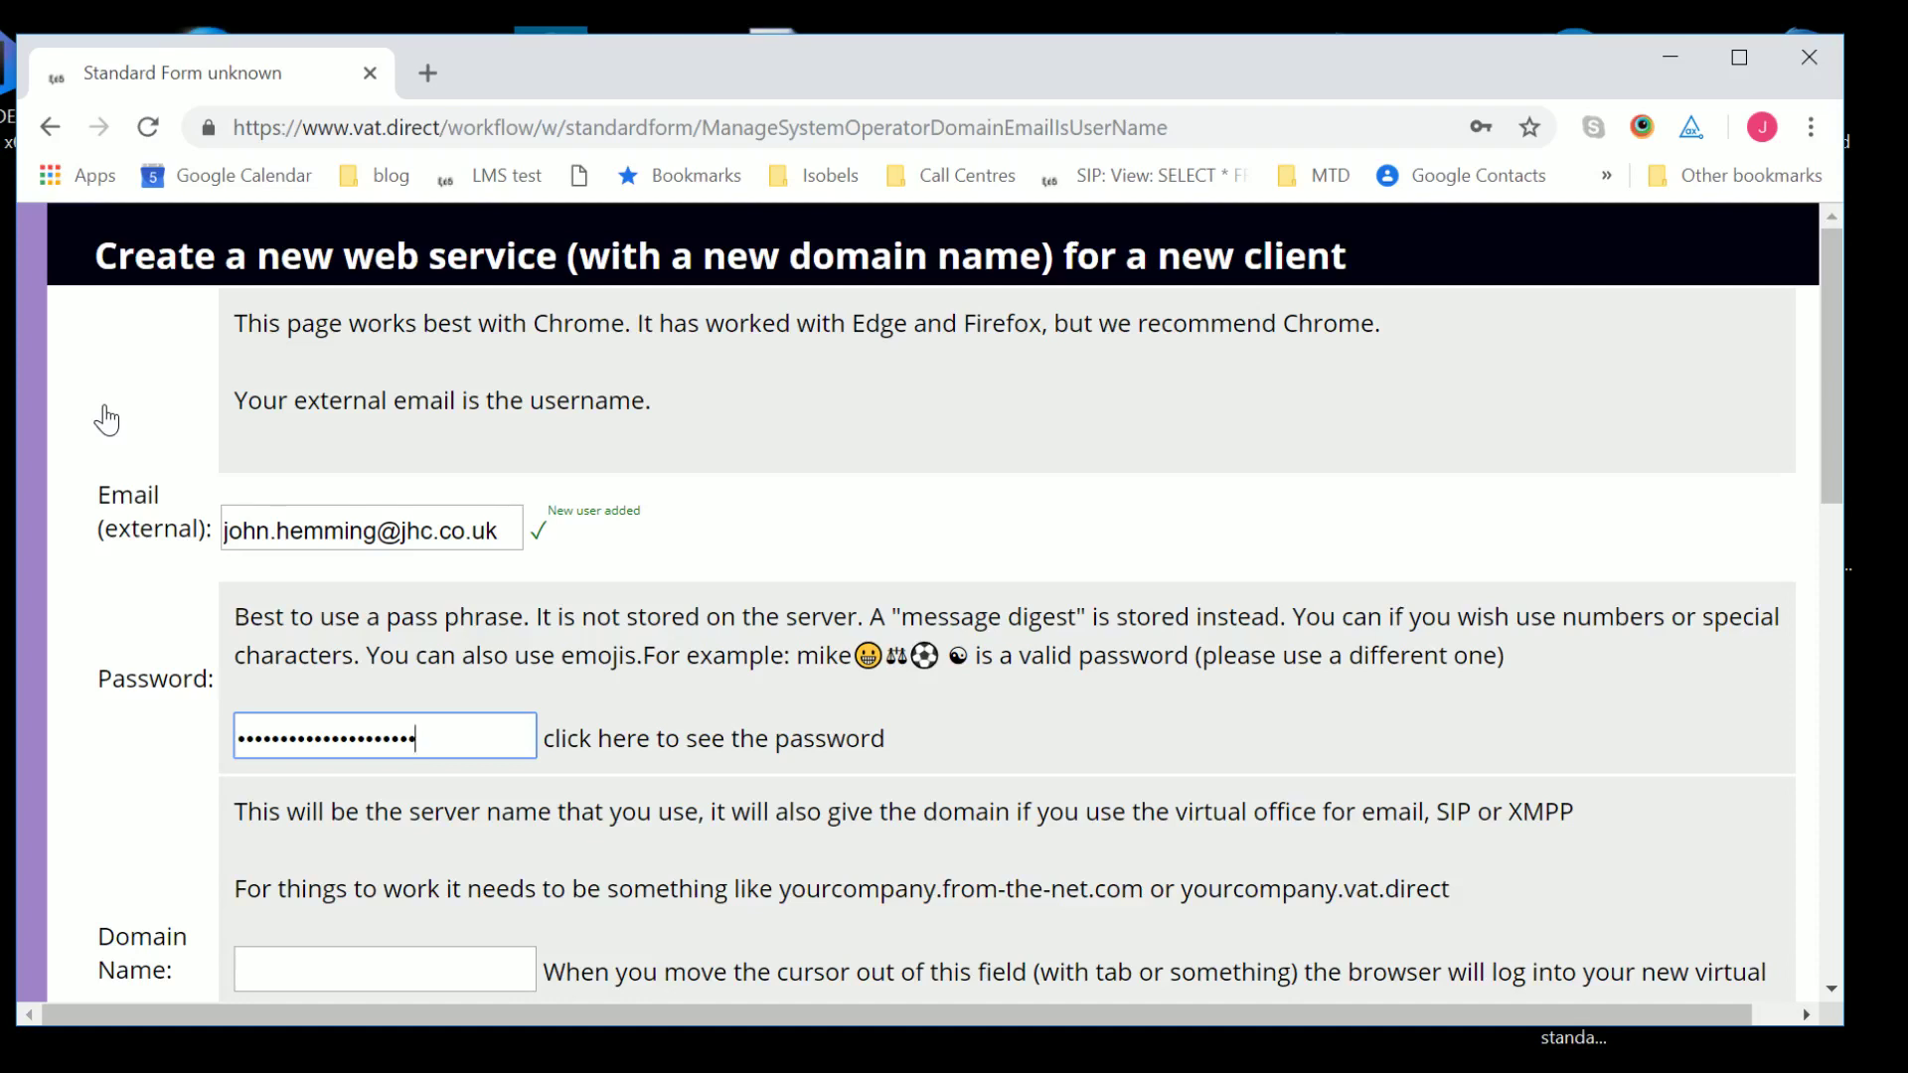
- Enter the domain name chess.vat.direct and submit the form to reach List Legal Entities
key(Tab)
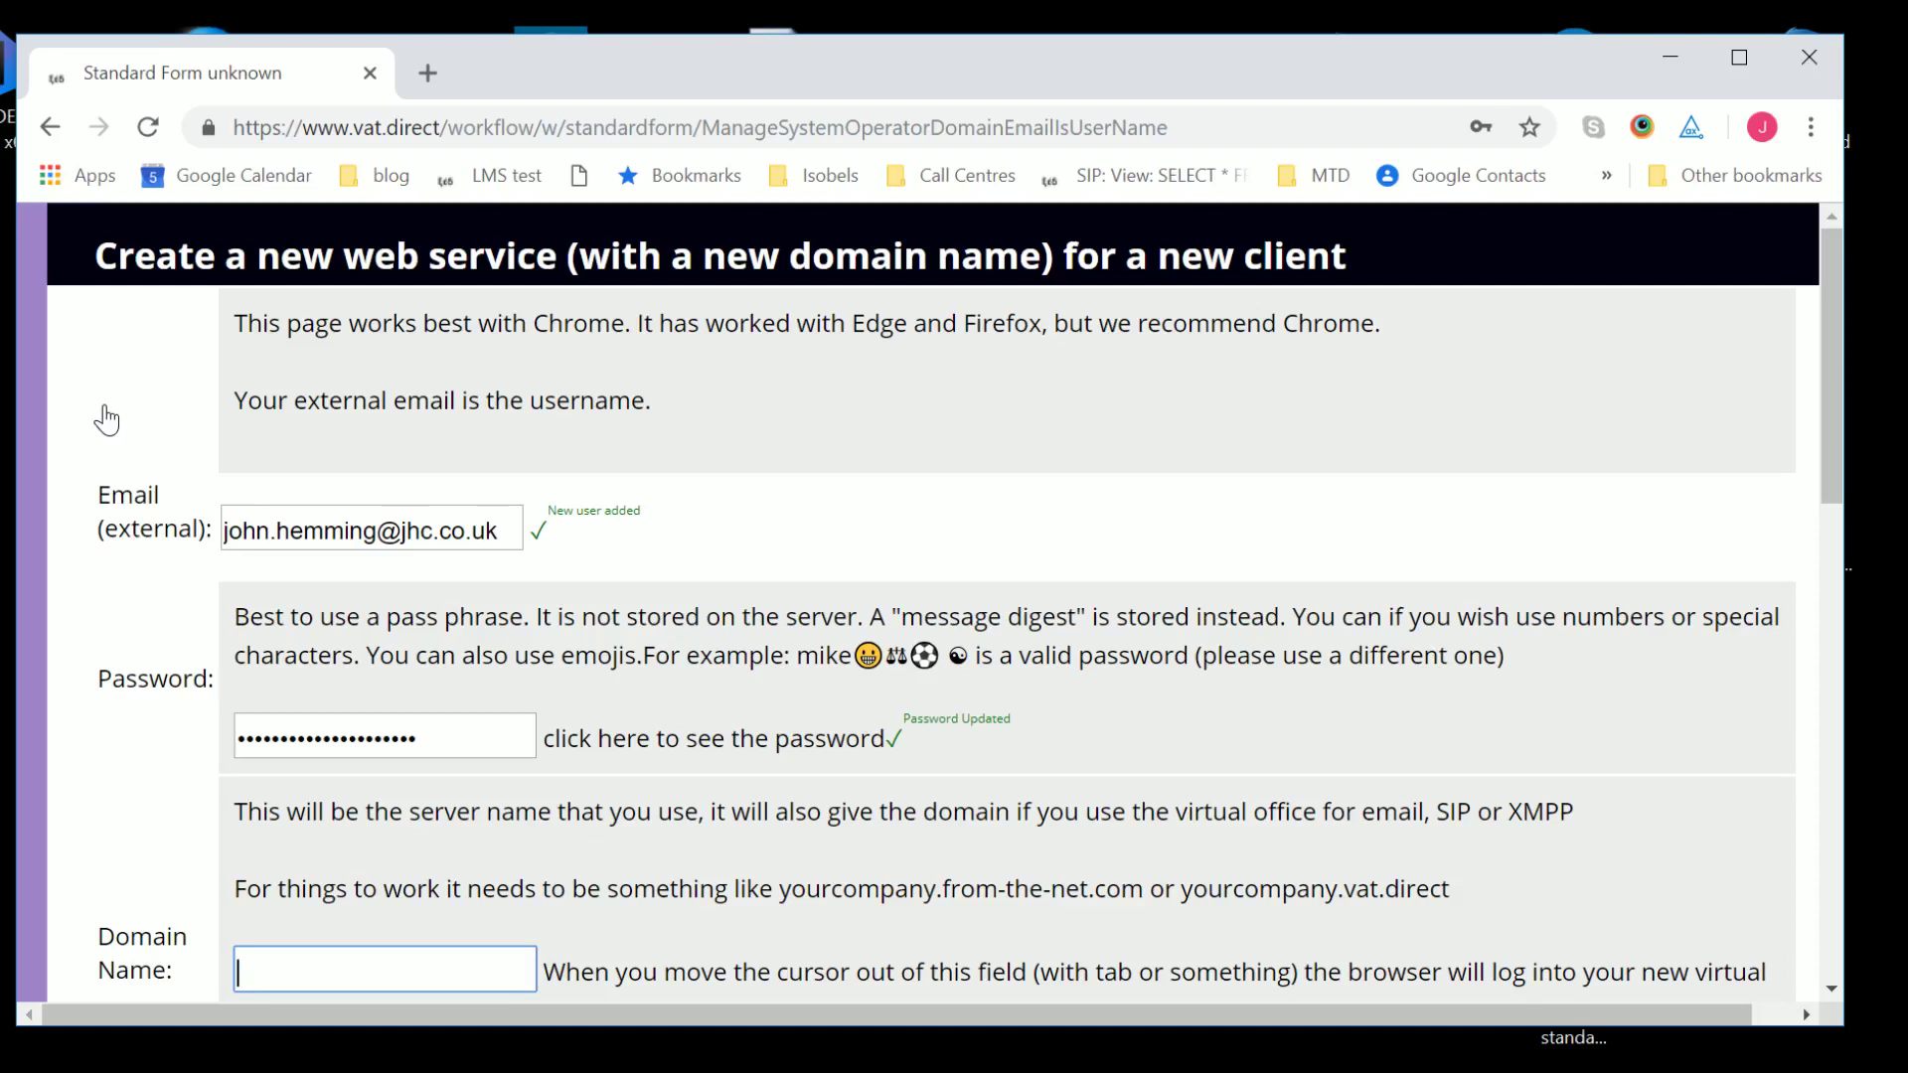
text(chr)
key(BackSpace)
text(ess.vat.ri)
key(BackSpace)
key(BackSpace)
text(direct)
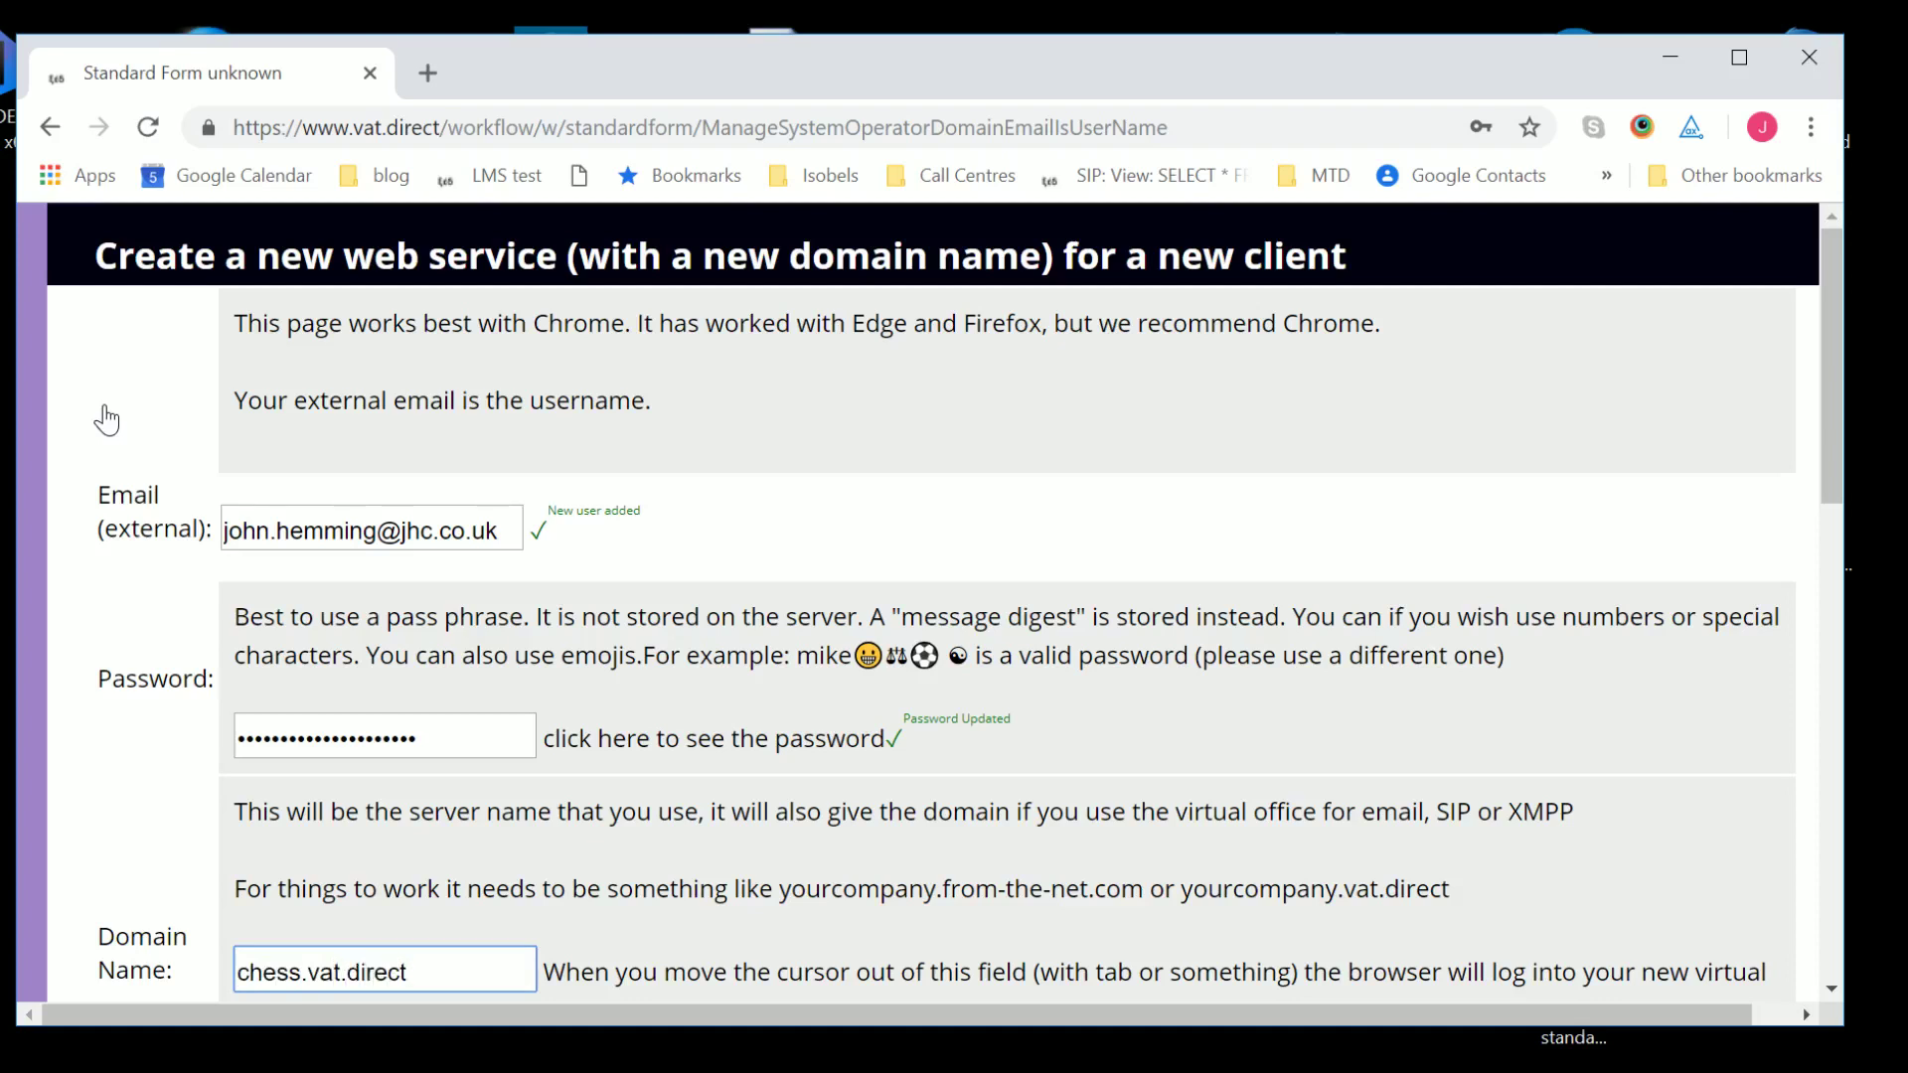
key(Tab)
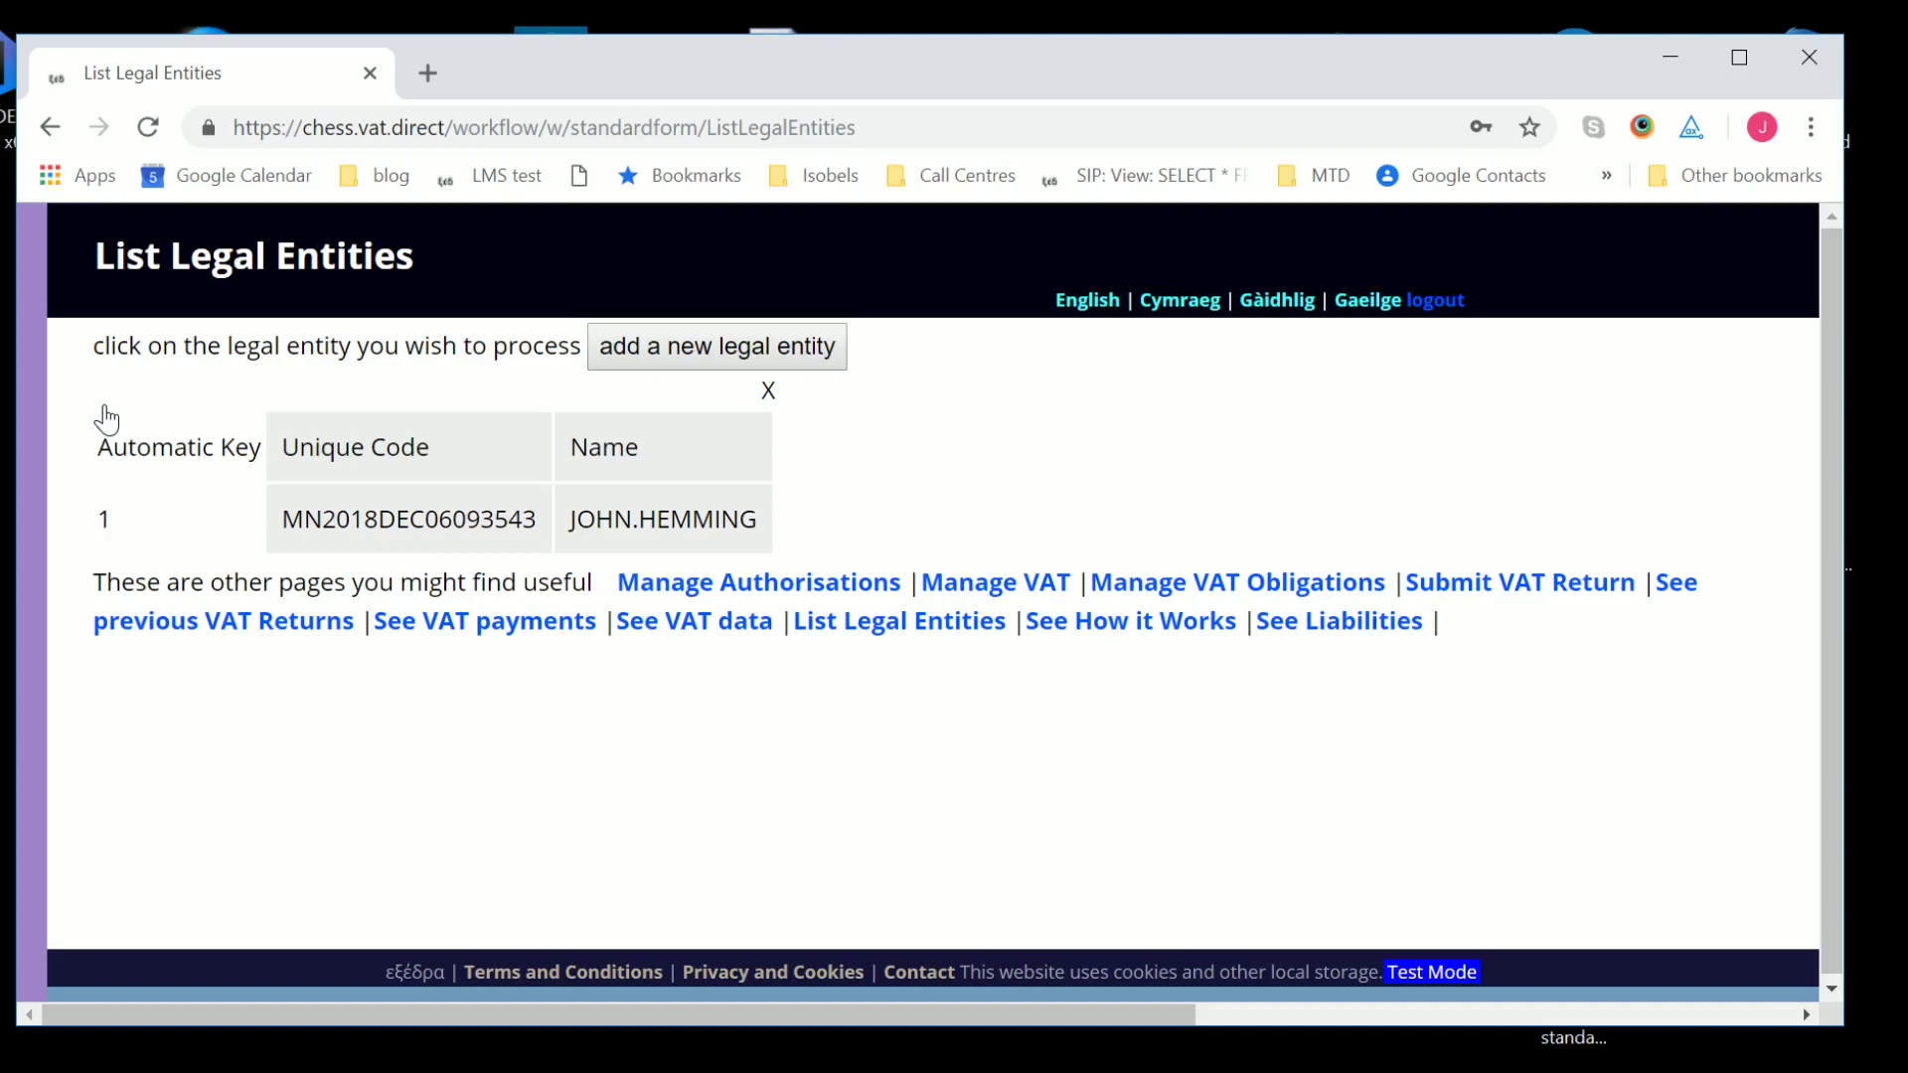
drag(857, 128, 12, 141)
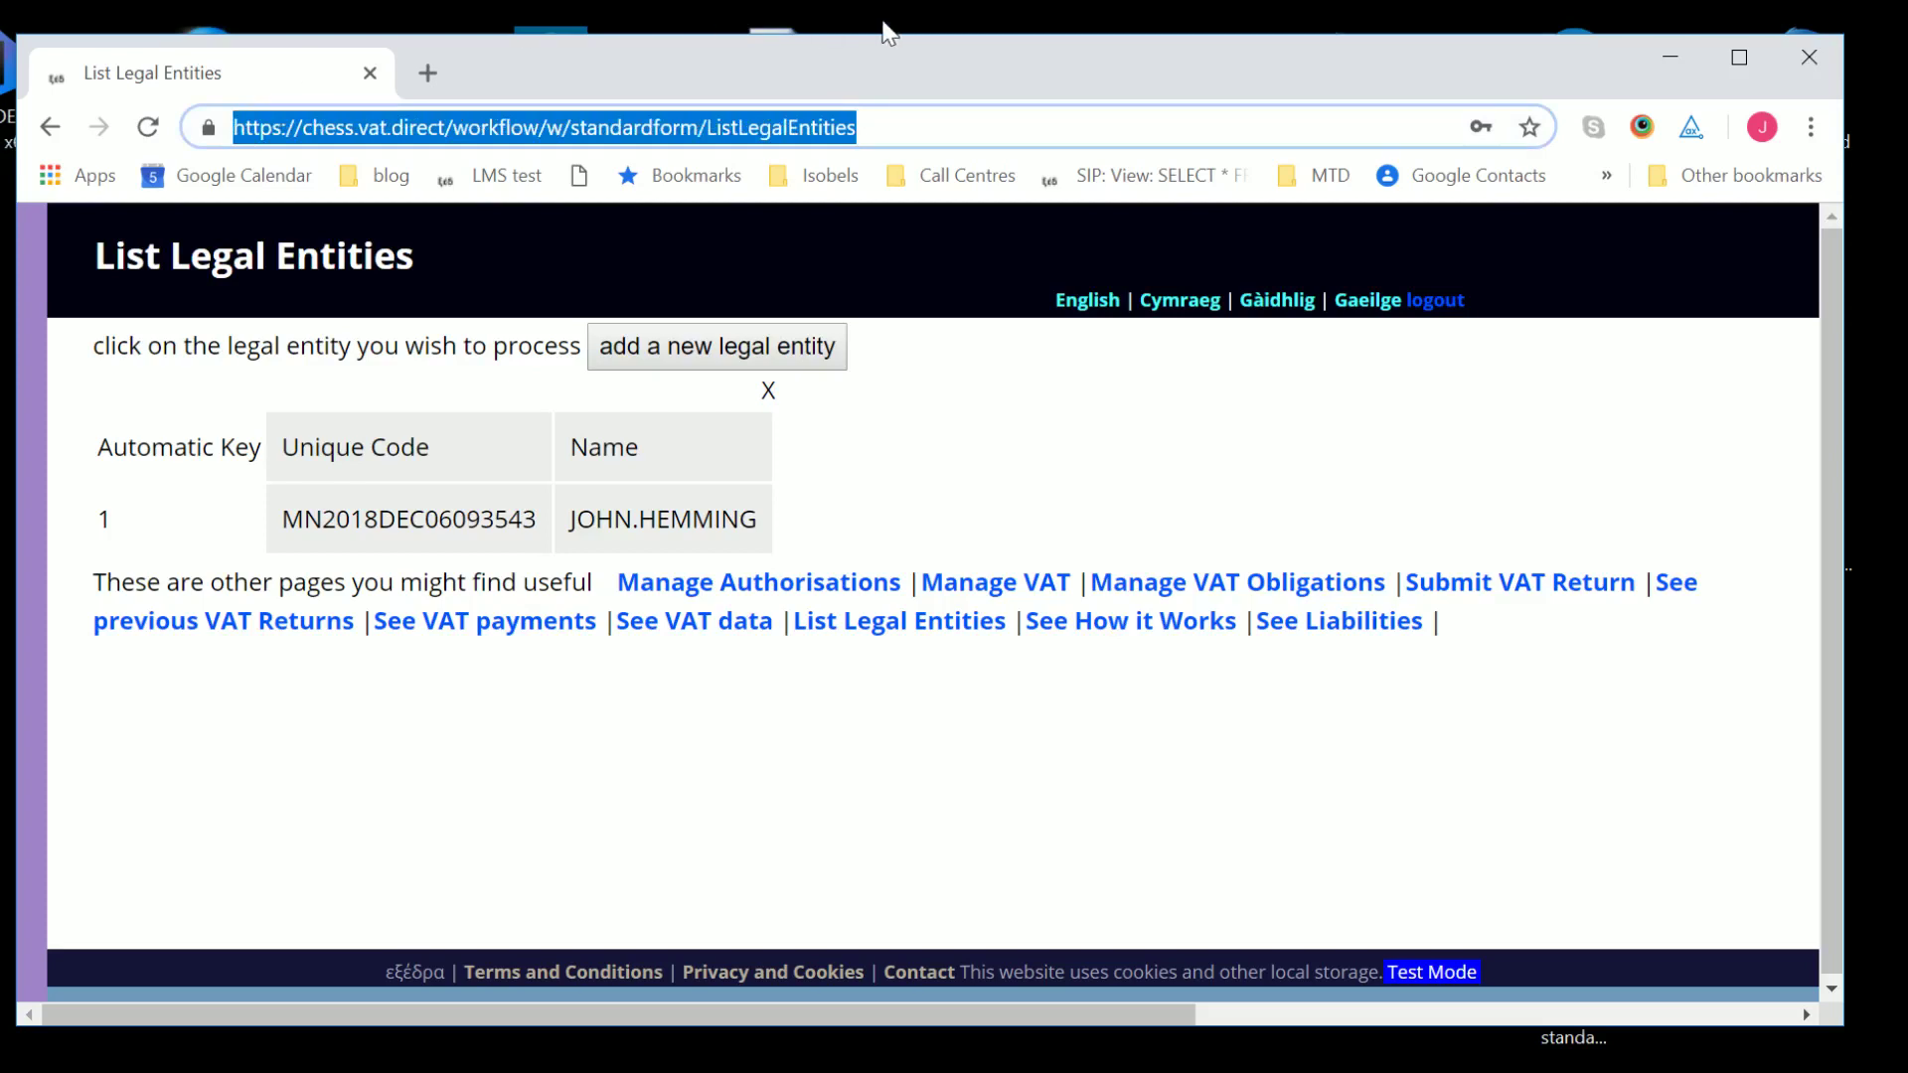
click(303, 127)
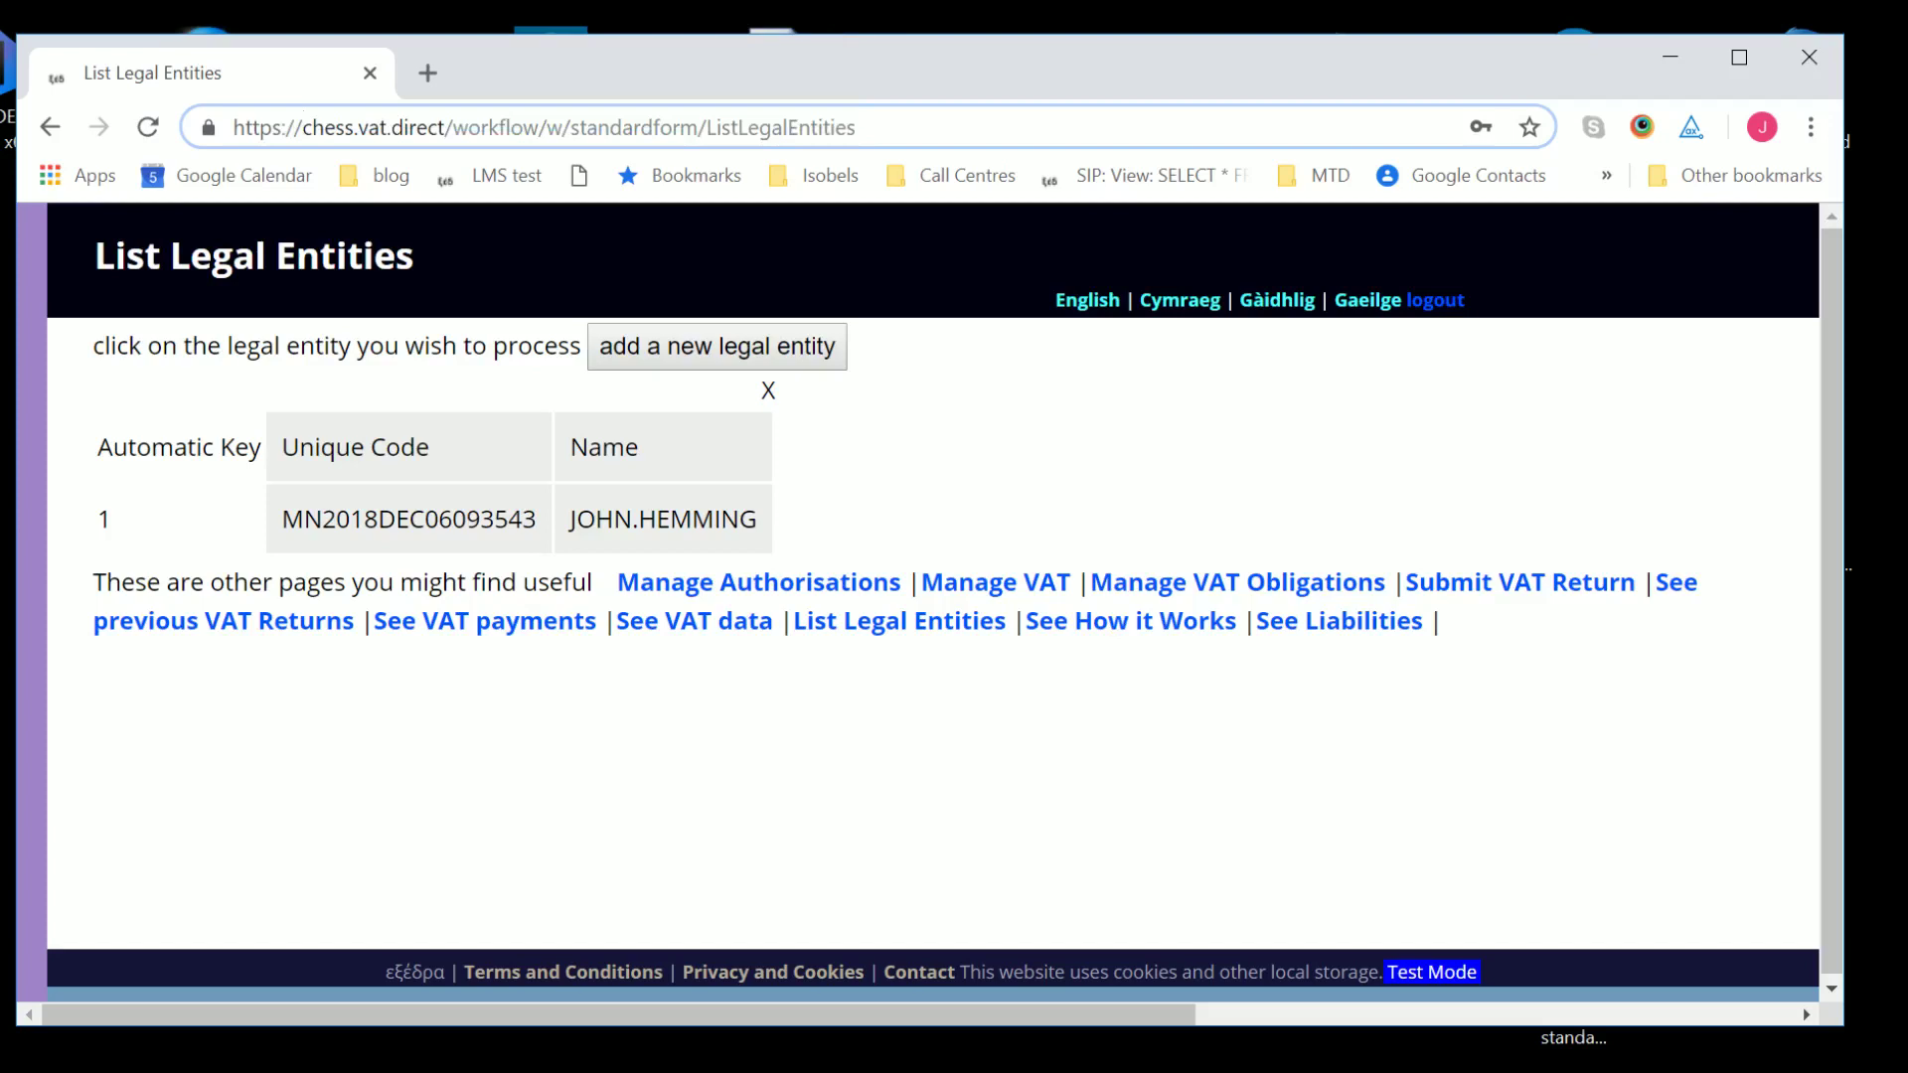
drag(303, 127, 355, 127)
key(ctrl+a)
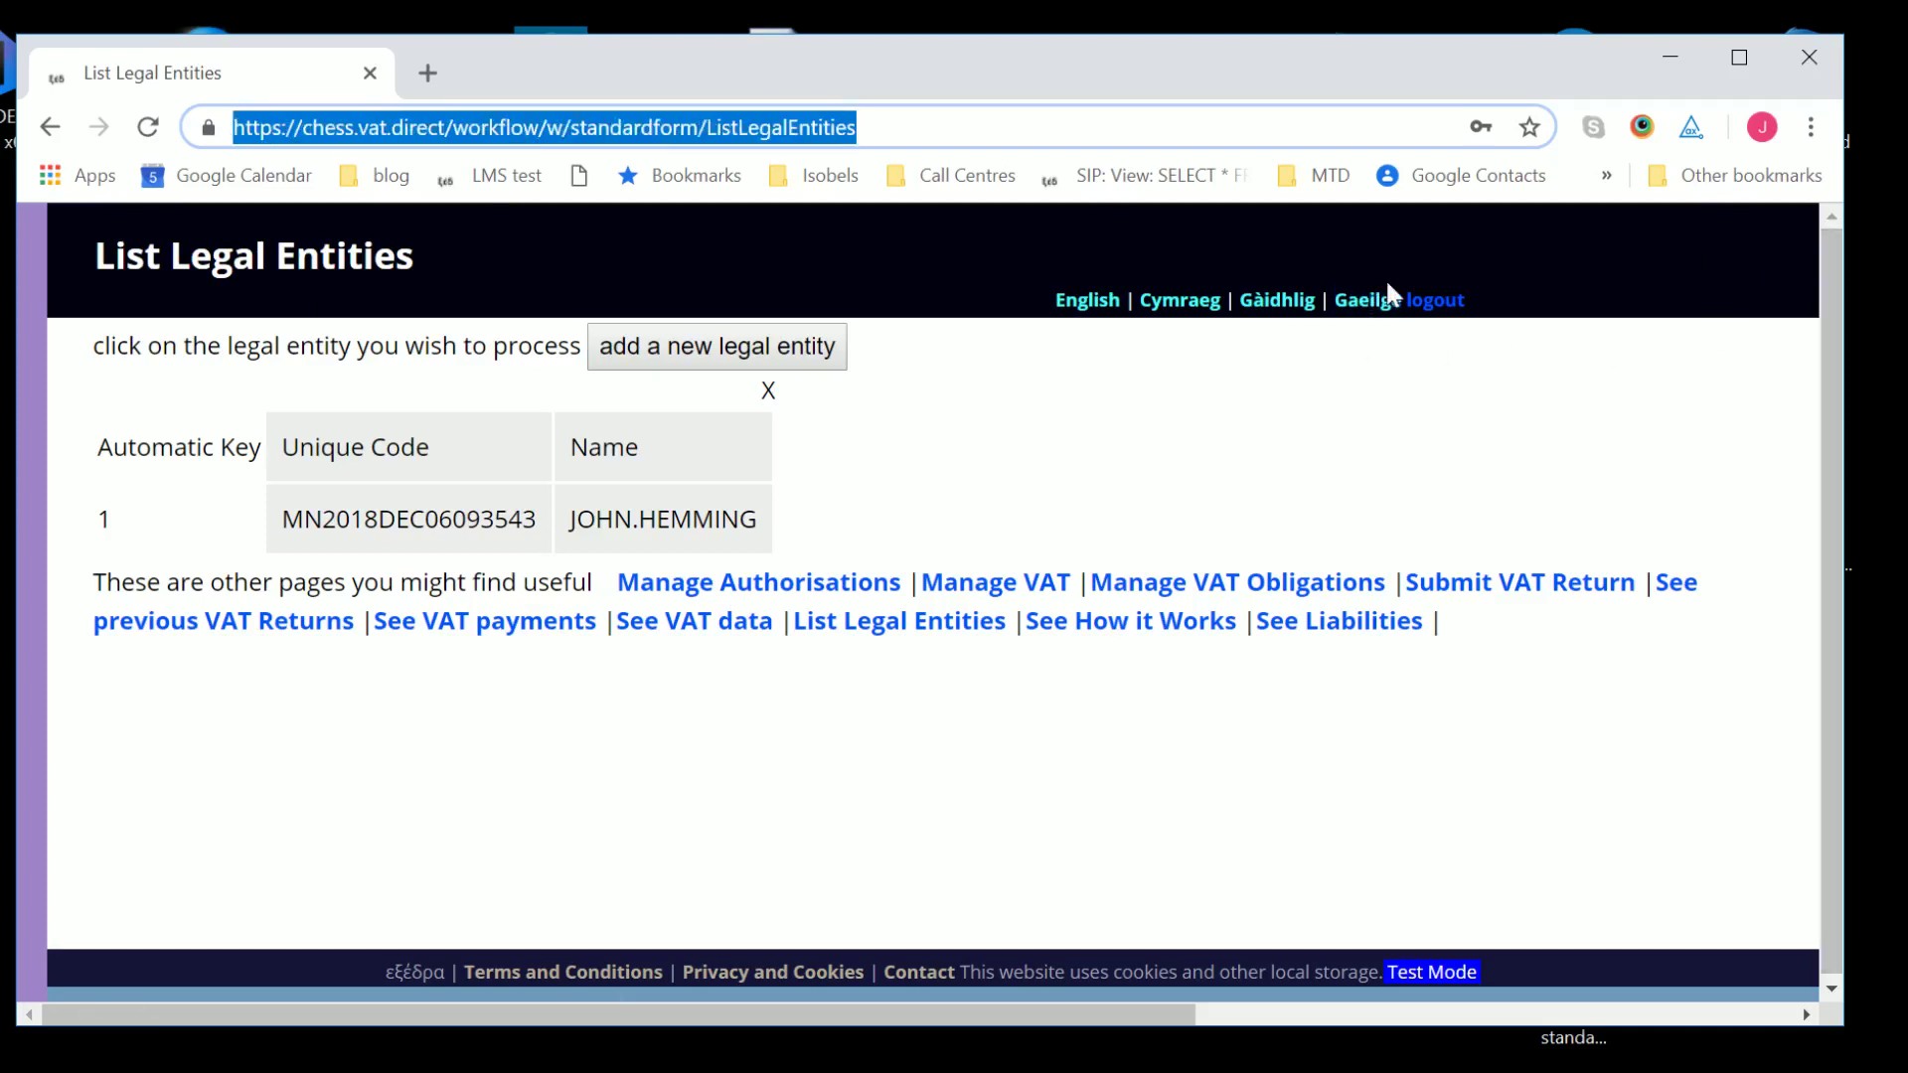
- Log out of chess.vat.direct, then go back and reload to get the Please Log In page
click(1414, 302)
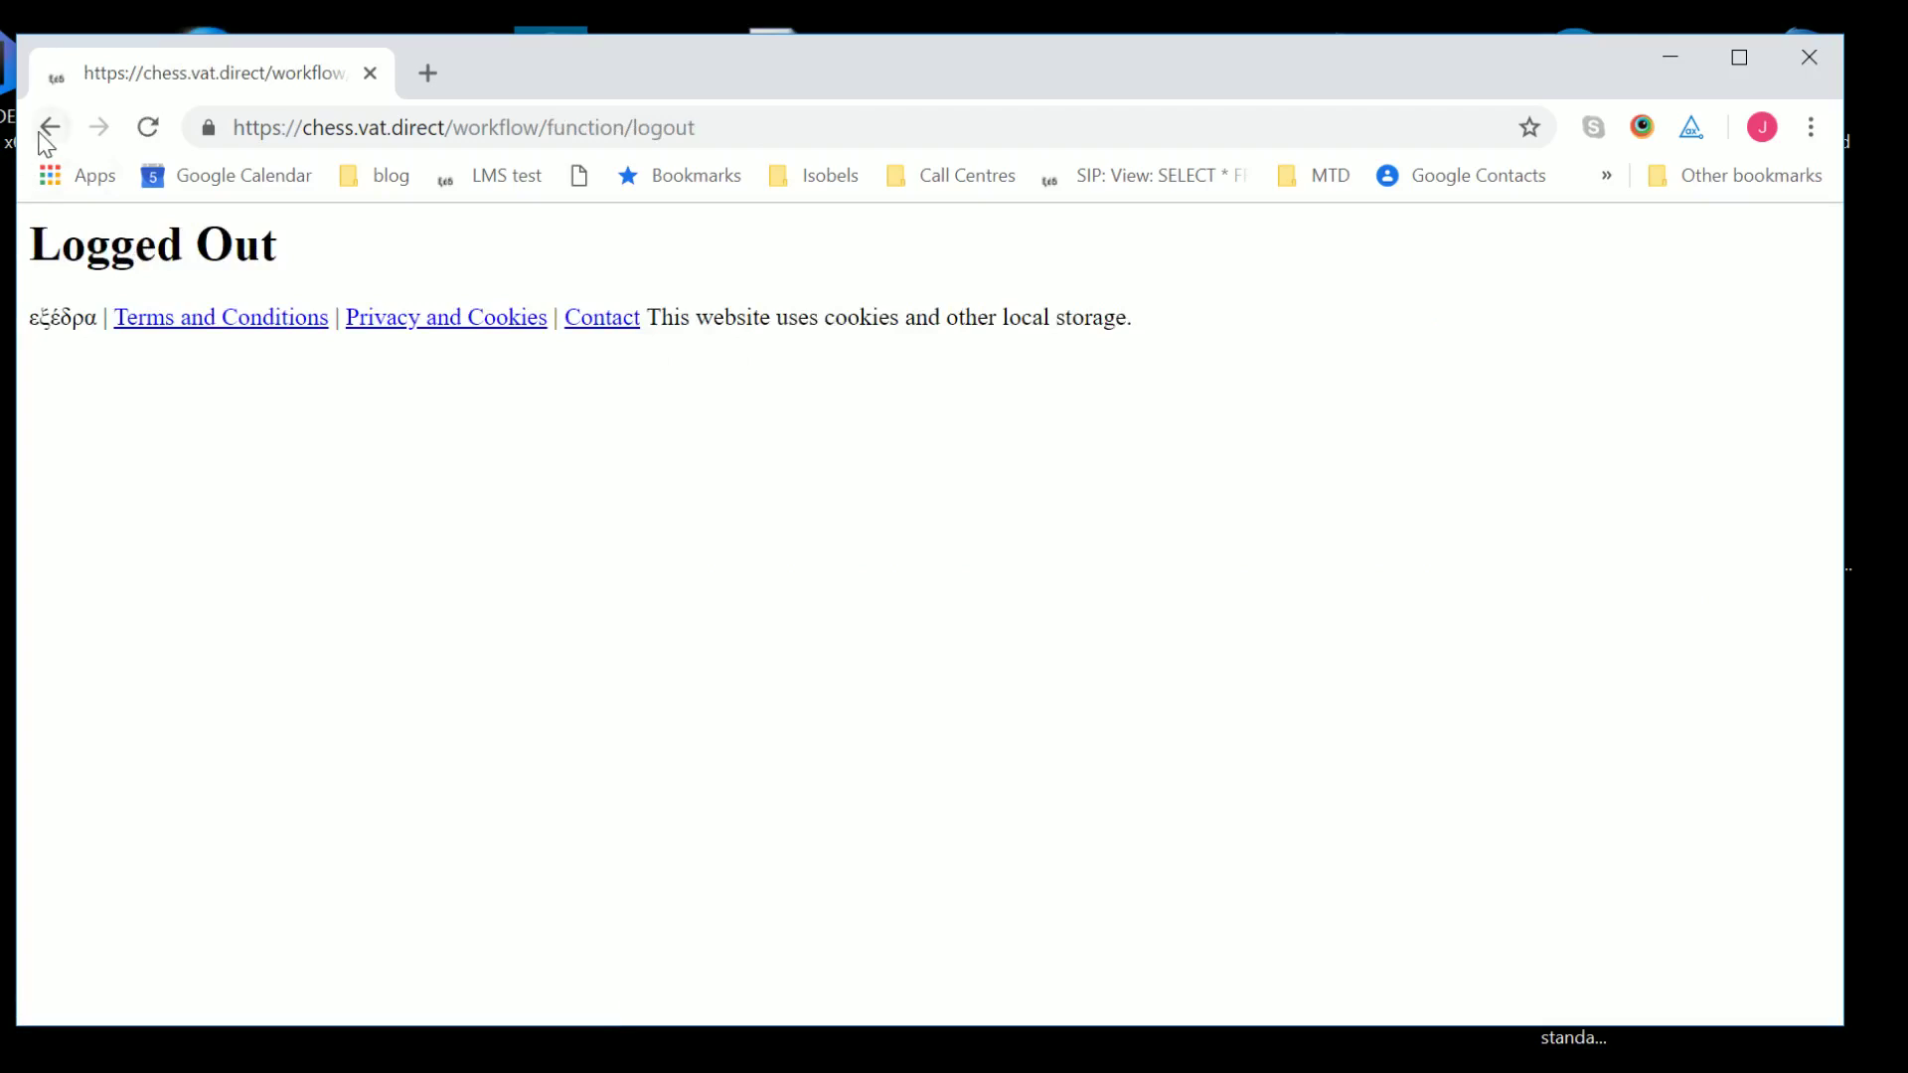
click(48, 126)
click(974, 126)
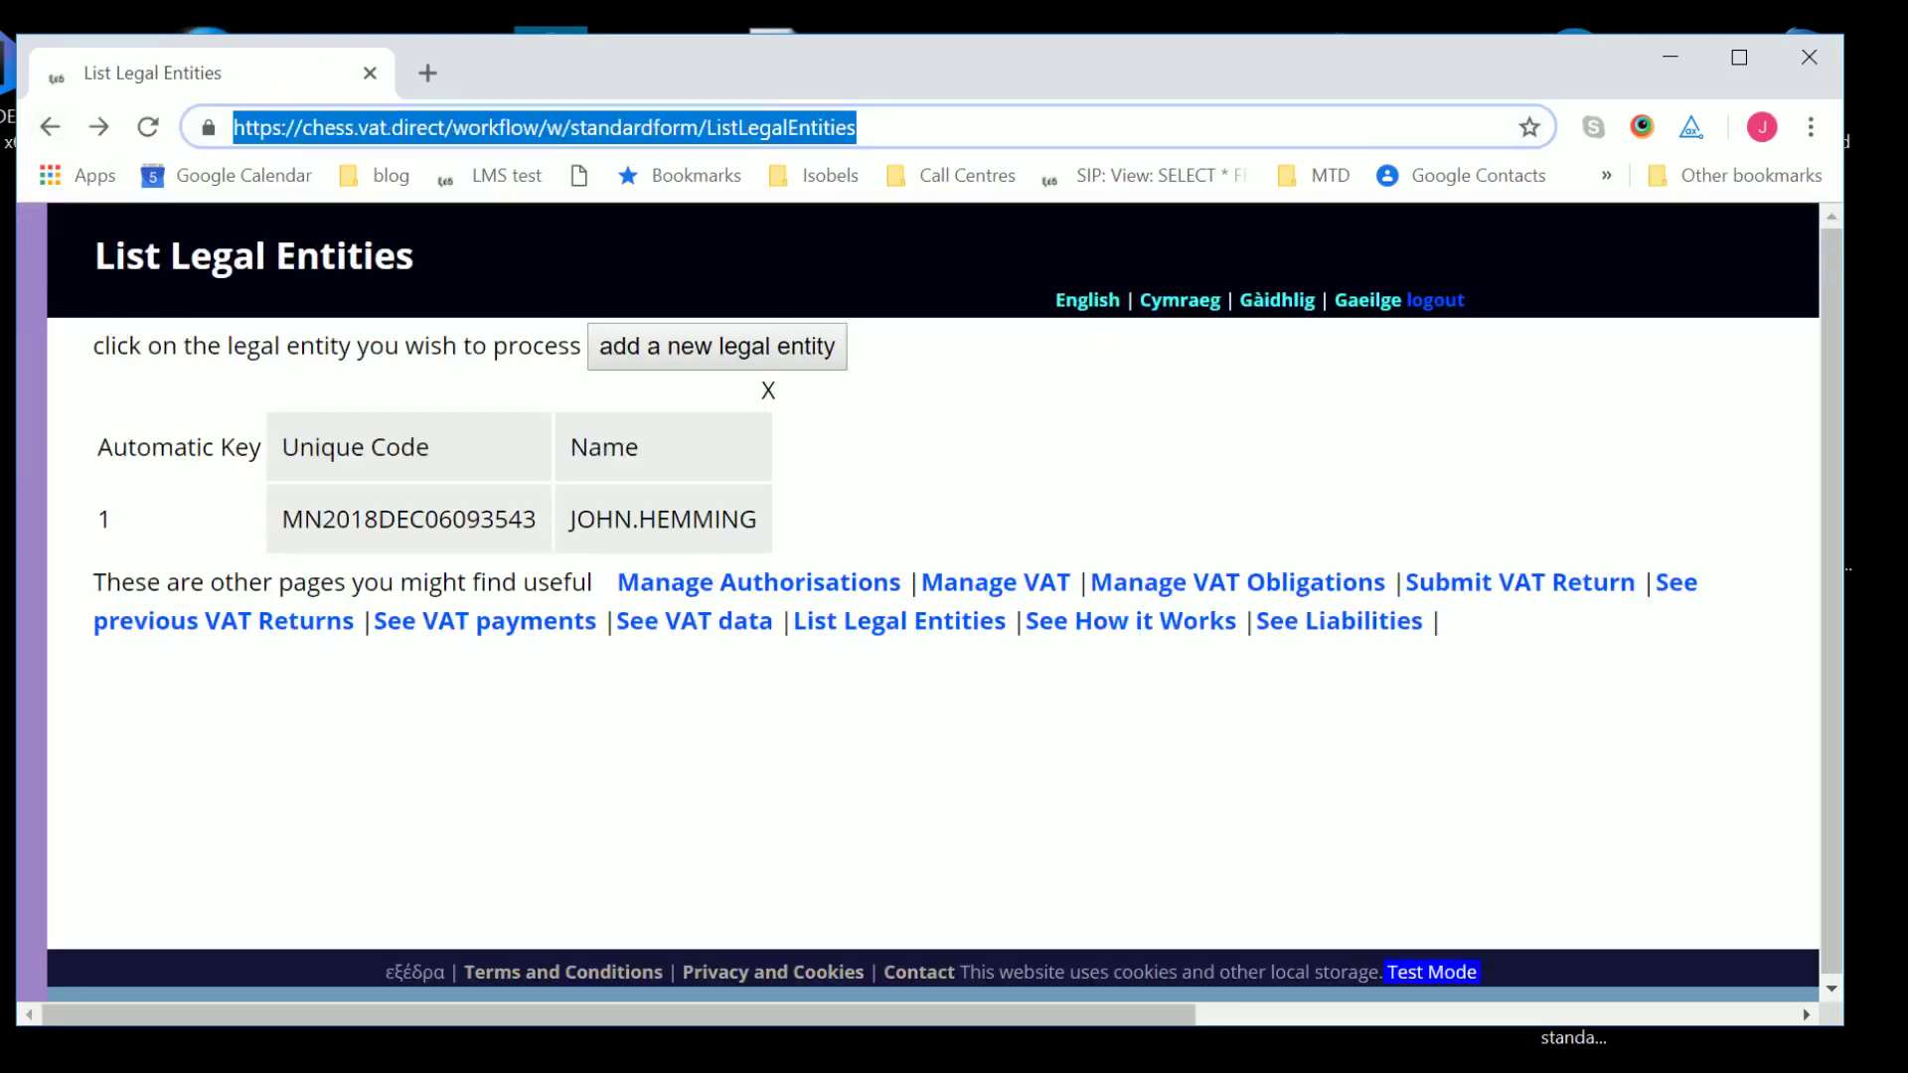
key(Return)
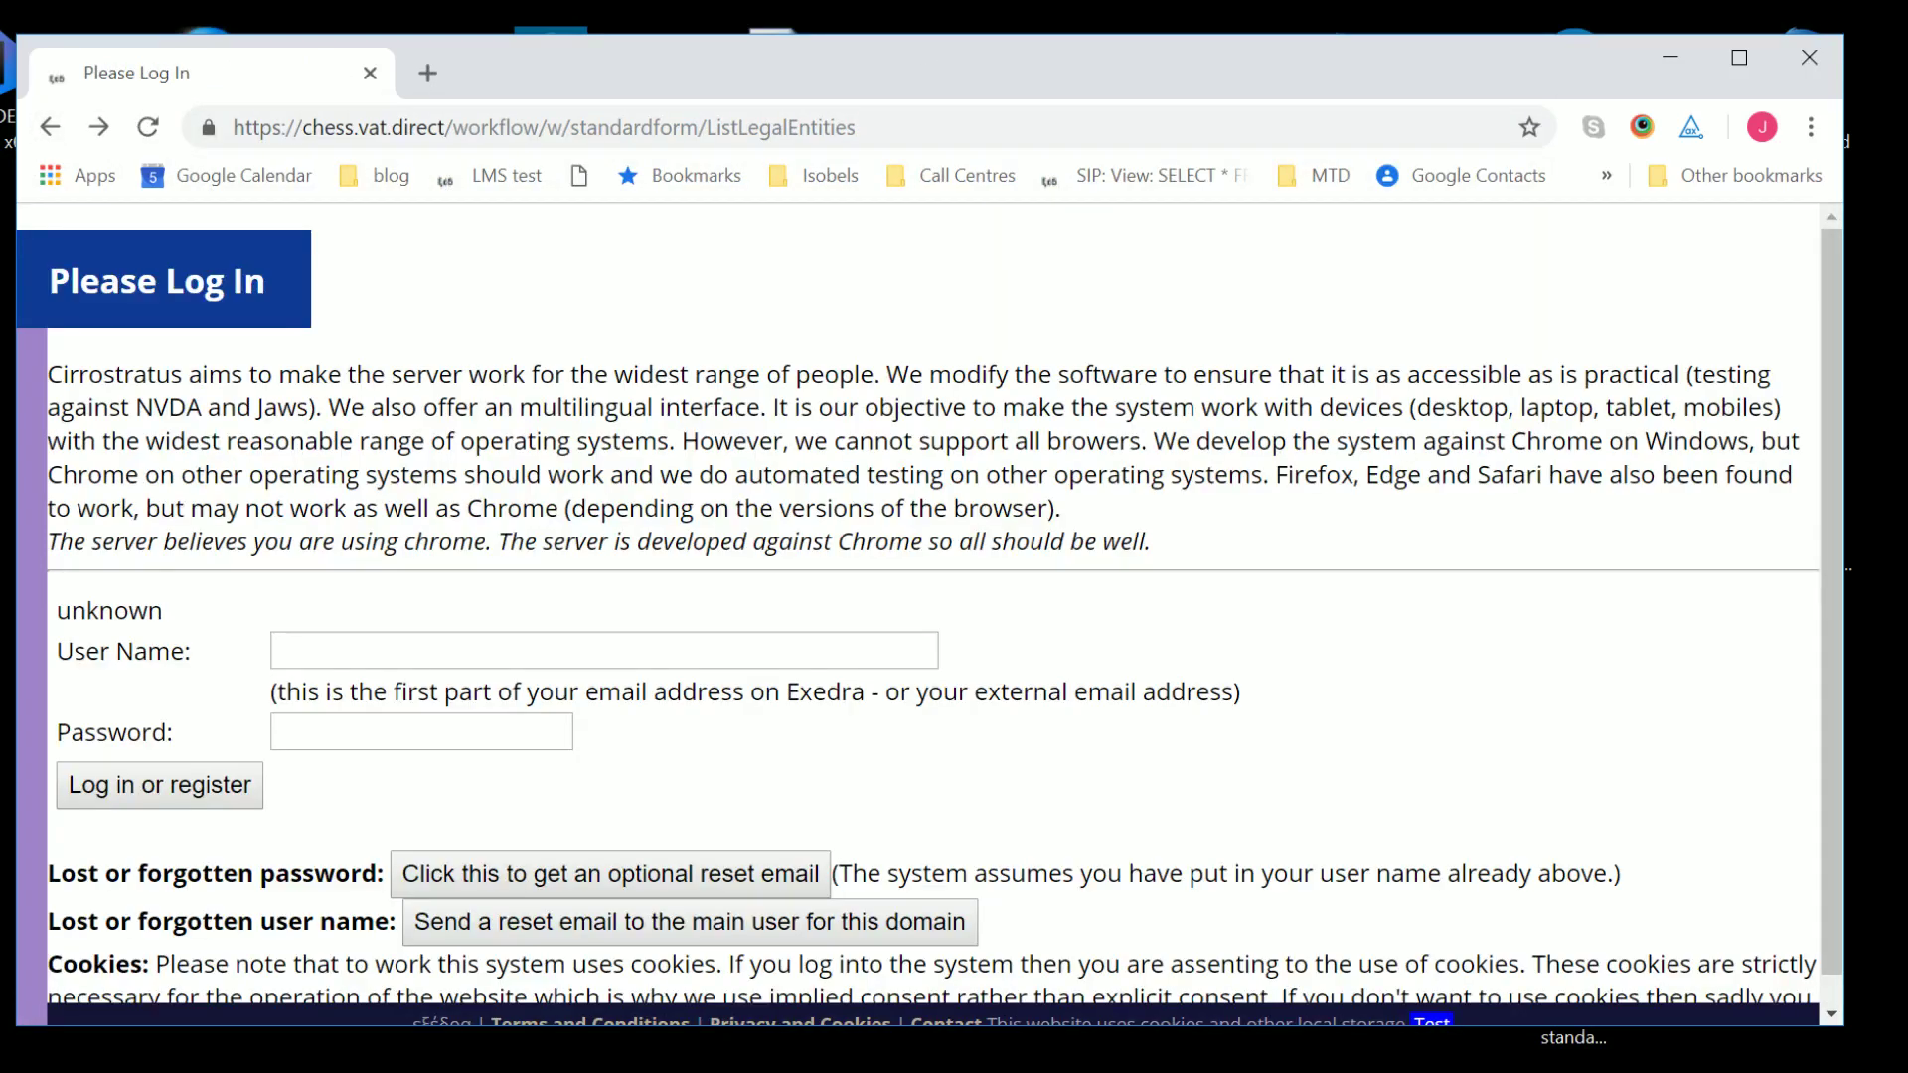